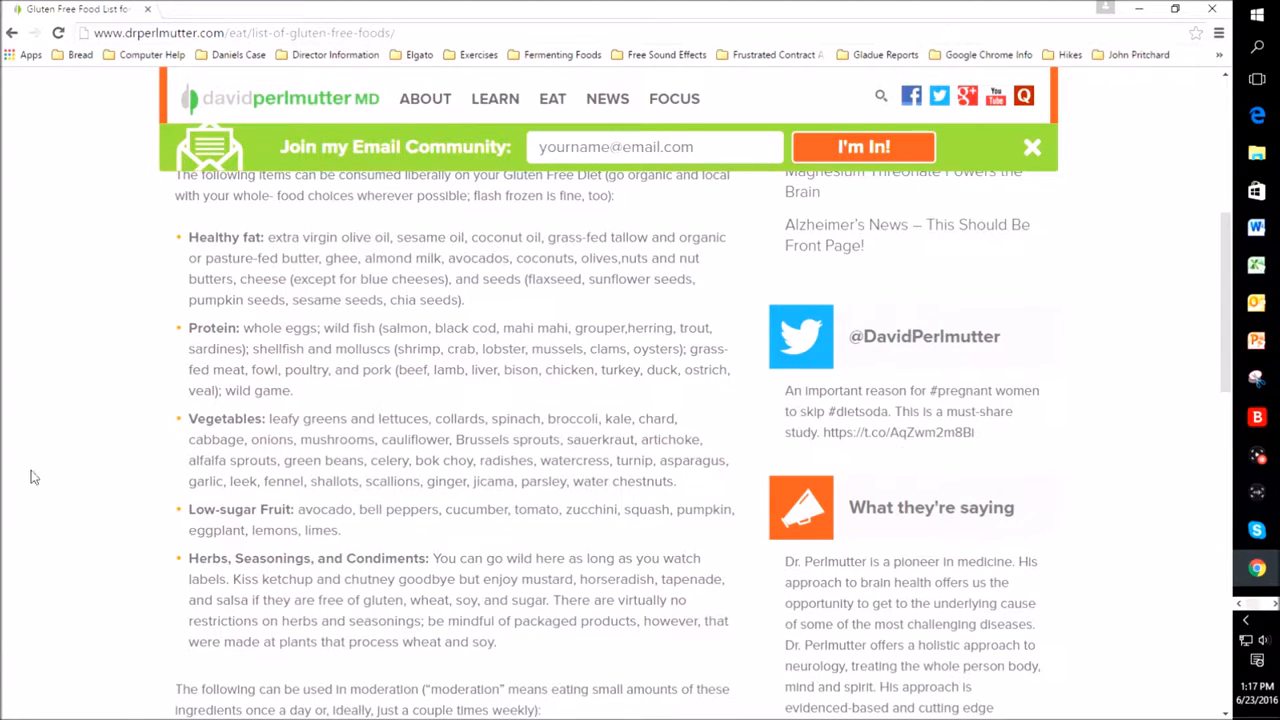
{"action": "scroll", "coordinate": [86, 486], "scroll_direction": "up", "scroll_amount": 5}
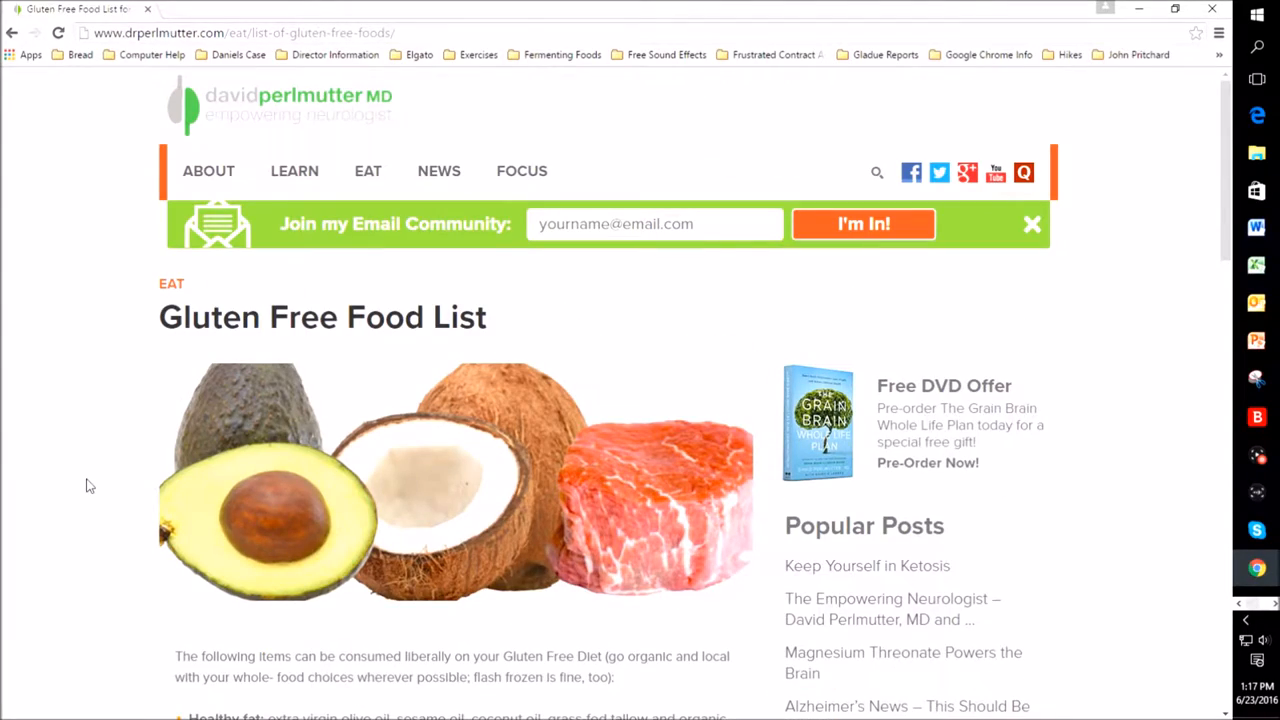
{"action": "scroll", "coordinate": [86, 486], "scroll_direction": "down", "scroll_amount": 1}
{"action": "scroll", "coordinate": [86, 486], "scroll_direction": "down", "scroll_amount": 2}
{"action": "scroll", "coordinate": [86, 486], "scroll_direction": "down", "scroll_amount": 3}
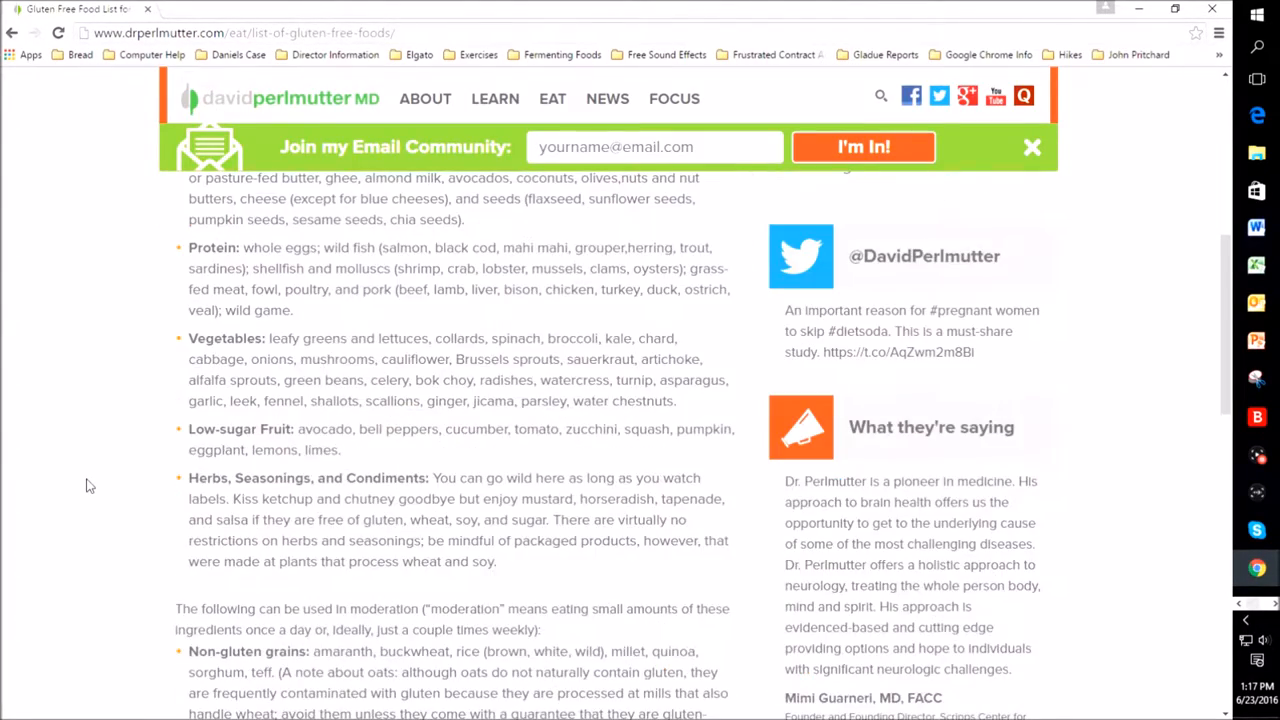
{"action": "scroll", "coordinate": [86, 486], "scroll_direction": "down", "scroll_amount": 1}
{"action": "scroll", "coordinate": [86, 486], "scroll_direction": "down", "scroll_amount": 1}
{"action": "scroll", "coordinate": [86, 486], "scroll_direction": "down", "scroll_amount": 2}
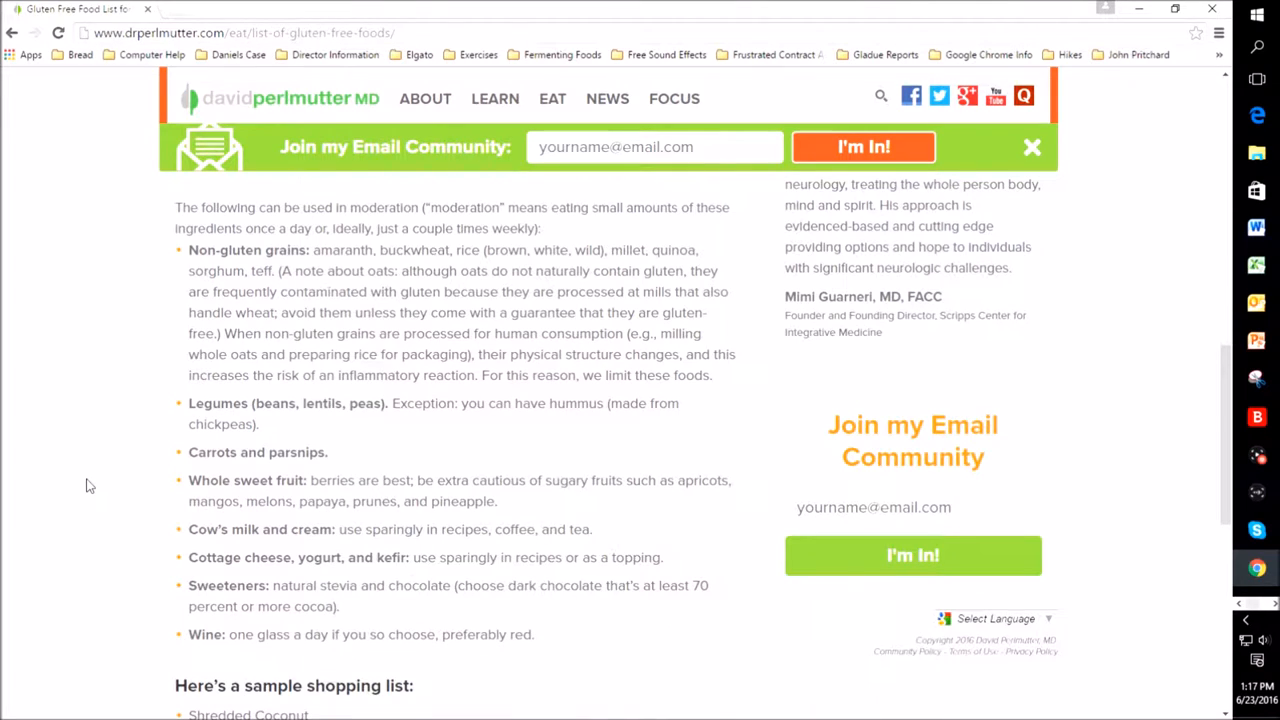
{"action": "scroll", "coordinate": [86, 486], "scroll_direction": "up", "scroll_amount": 4}
{"action": "scroll", "coordinate": [86, 486], "scroll_direction": "up", "scroll_amount": 6}
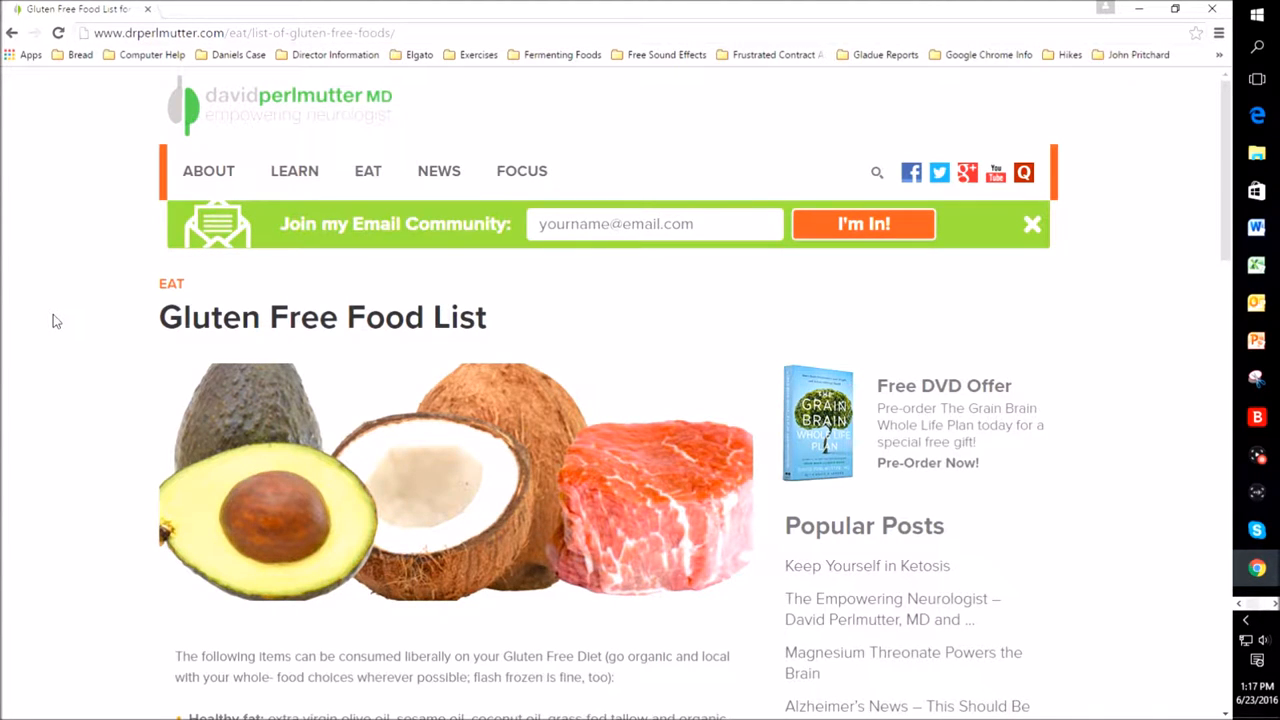
Step: Bookmark the Gluten Free Food List page with Ctrl+D
{"action": "key", "text": "ctrl+d"}
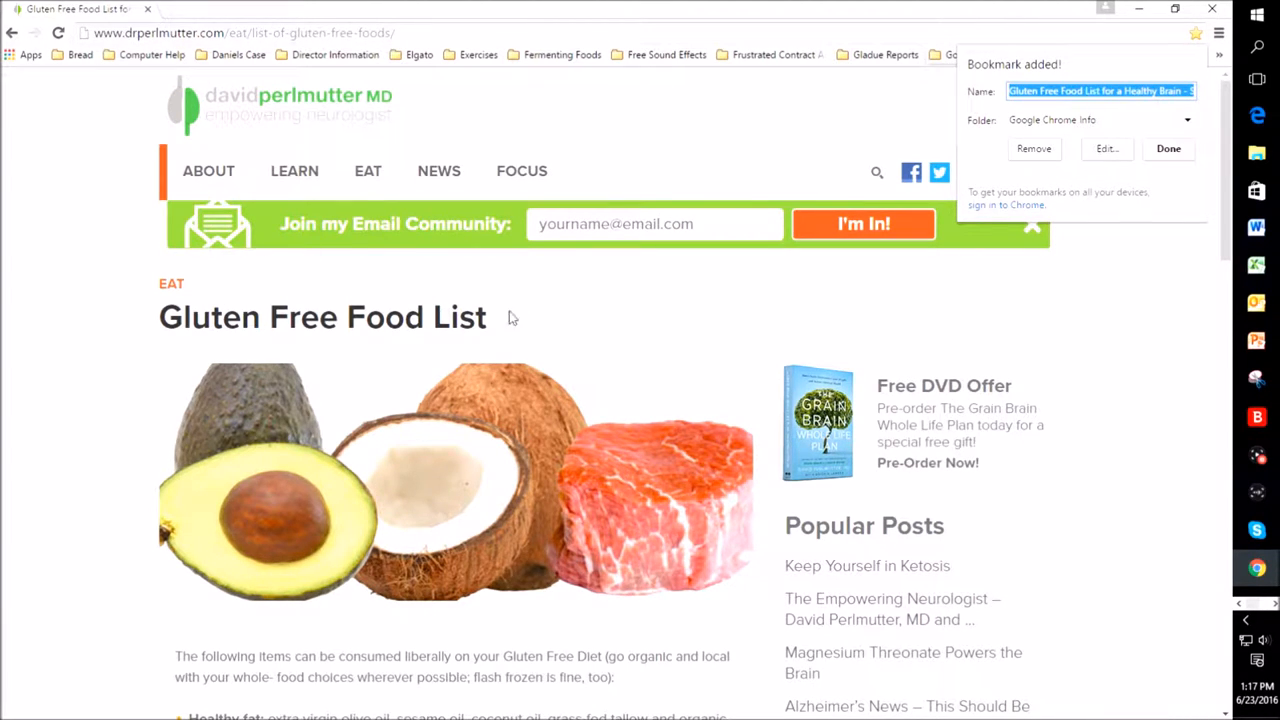
Step: Bring up the bookmark's full editor and browse the bookmarks-bar folder tree
{"action": "left_click", "coordinate": [1107, 149]}
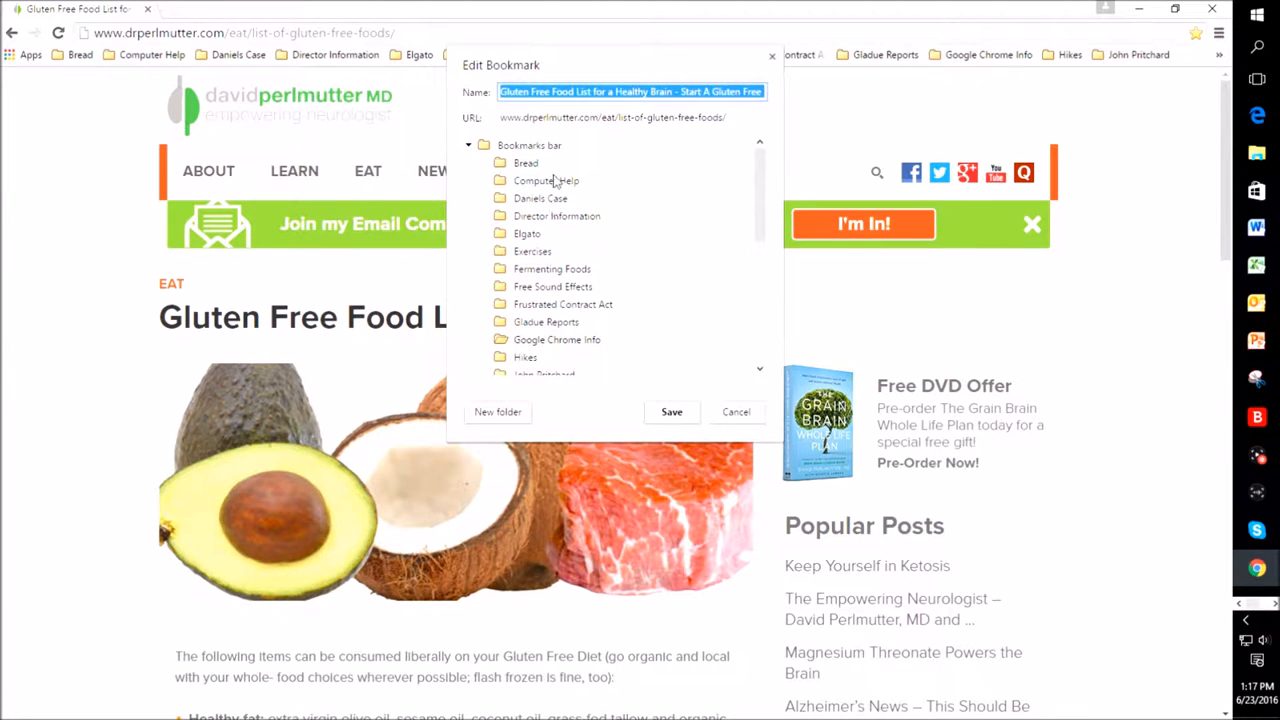
{"action": "scroll", "coordinate": [617, 308], "scroll_direction": "down", "scroll_amount": 1}
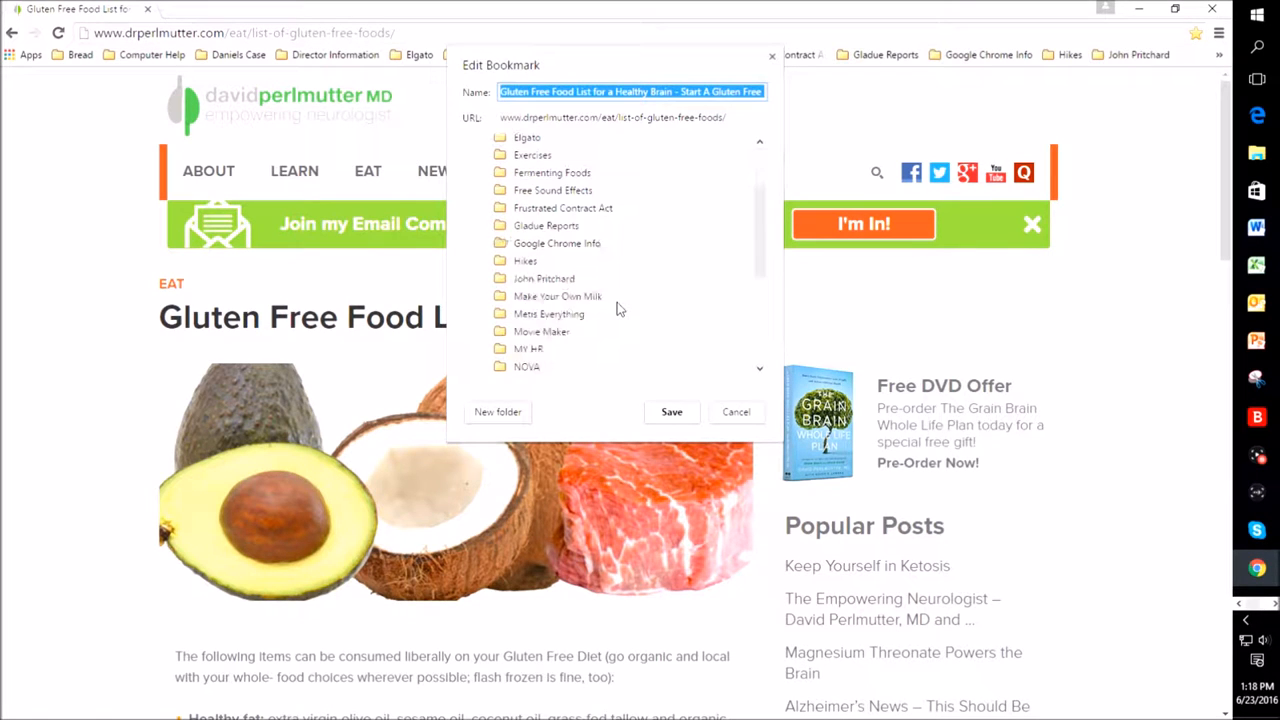
{"action": "scroll", "coordinate": [617, 308], "scroll_direction": "down", "scroll_amount": 2}
{"action": "scroll", "coordinate": [617, 308], "scroll_direction": "down", "scroll_amount": 1}
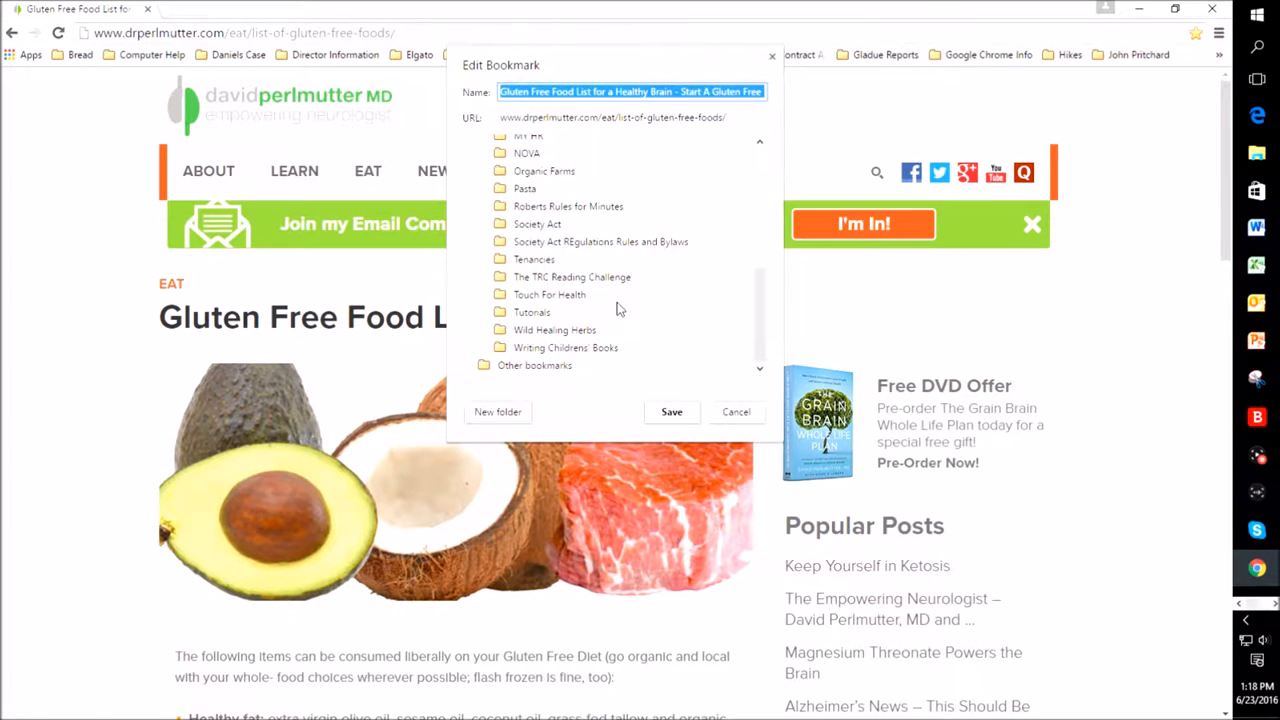
{"action": "scroll", "coordinate": [617, 308], "scroll_direction": "up", "scroll_amount": 5}
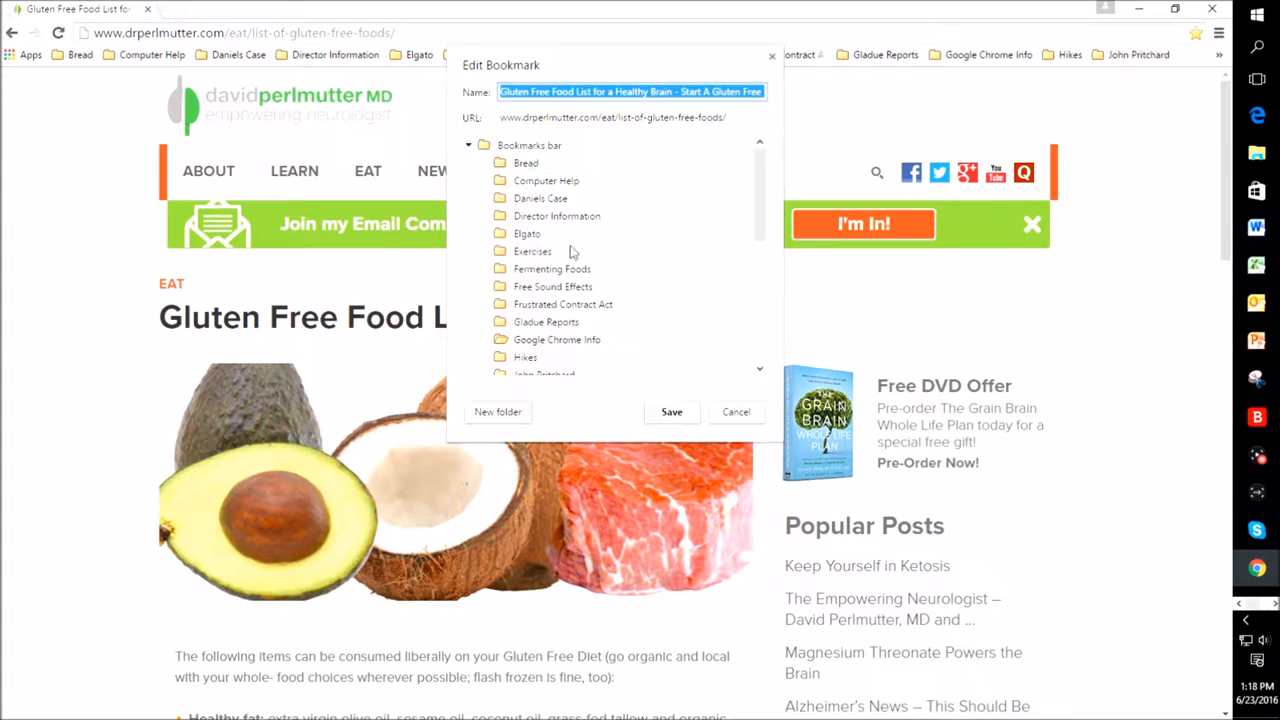
{"action": "left_click", "coordinate": [538, 148]}
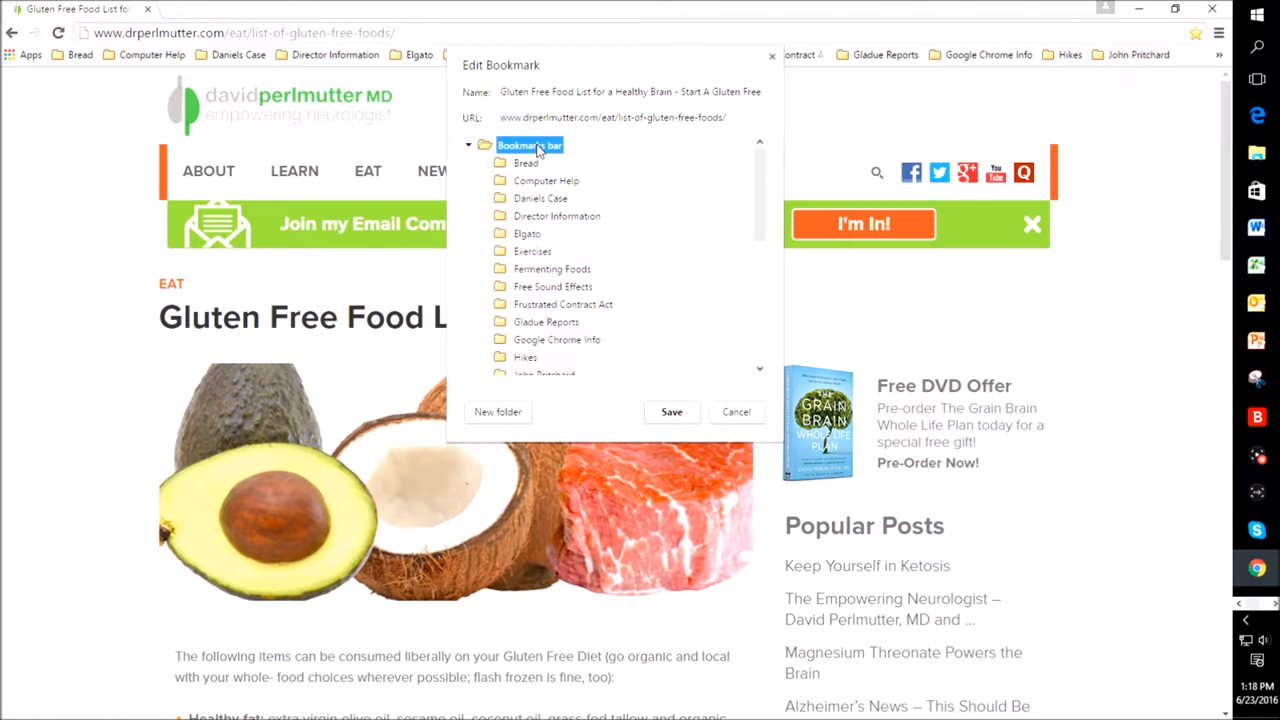
{"action": "left_click", "coordinate": [572, 218]}
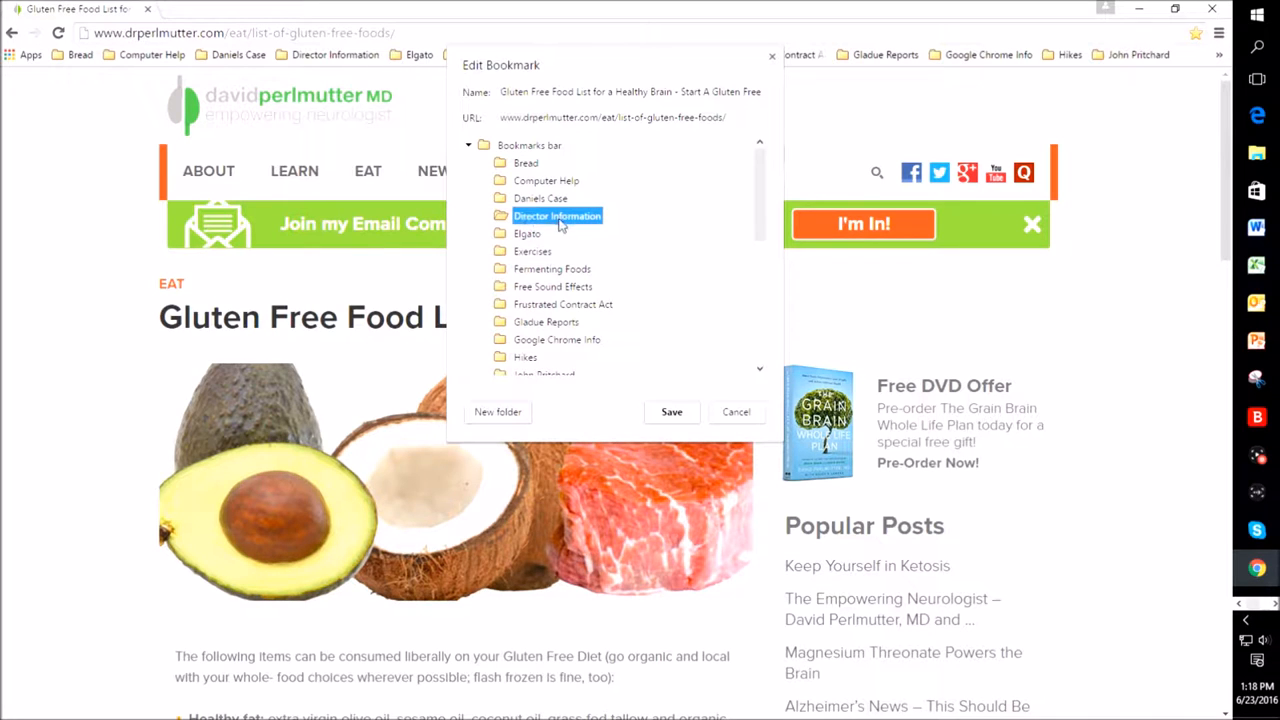
Step: Save the bookmark into a new 'Gluten Free' folder under the Bookmarks bar
{"action": "left_click", "coordinate": [527, 147]}
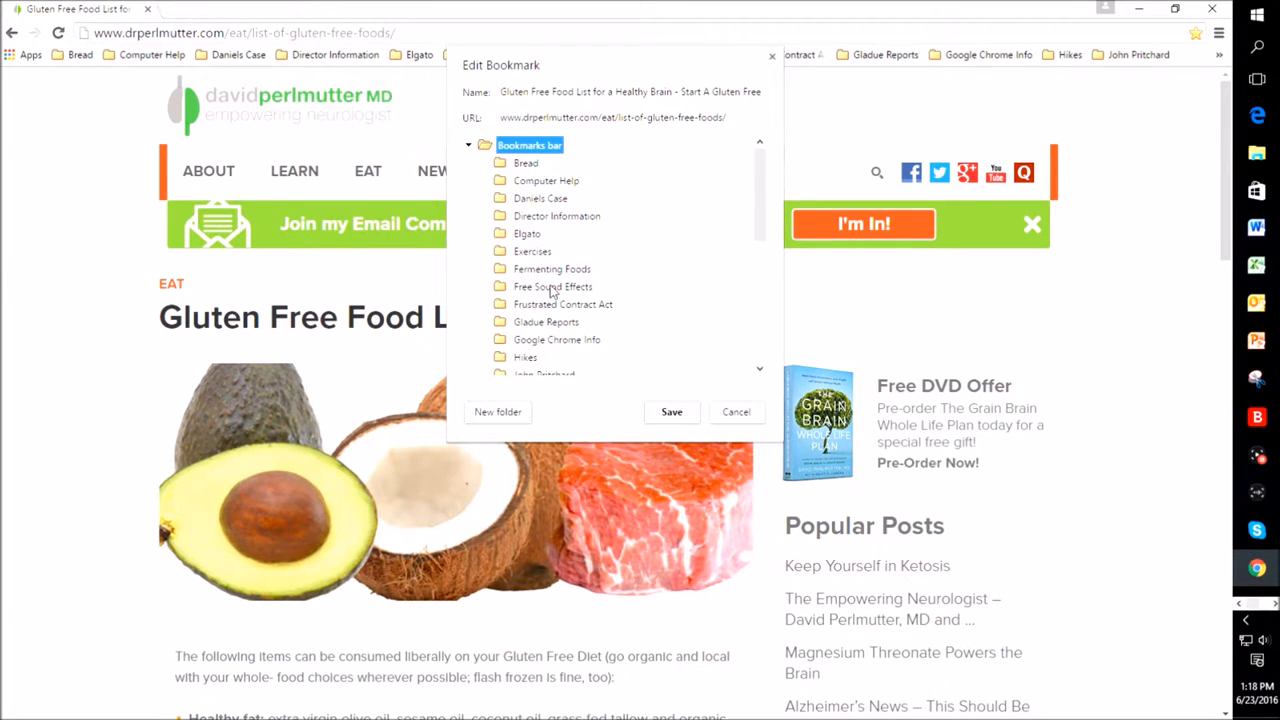
{"action": "left_click", "coordinate": [487, 418]}
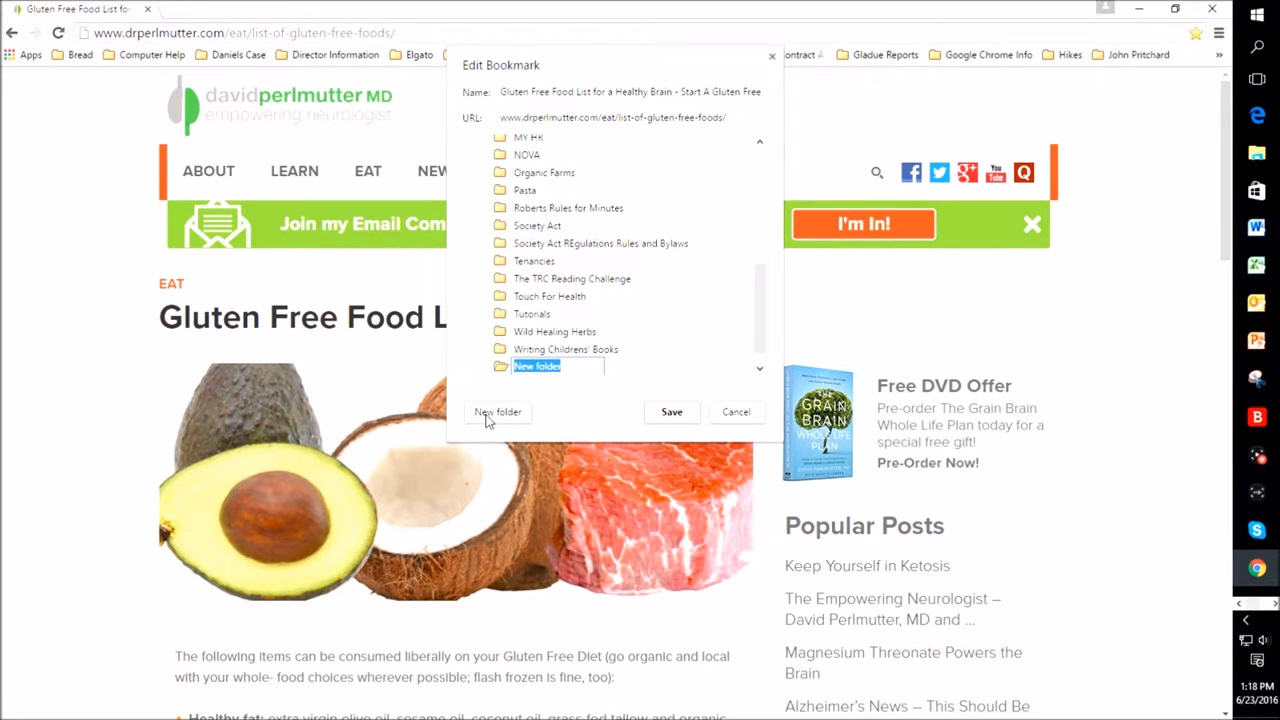
{"action": "type", "text": "Gu"}
{"action": "key", "text": "BackSpace"}
{"action": "type", "text": "luten Free"}
{"action": "left_click", "coordinate": [672, 411]}
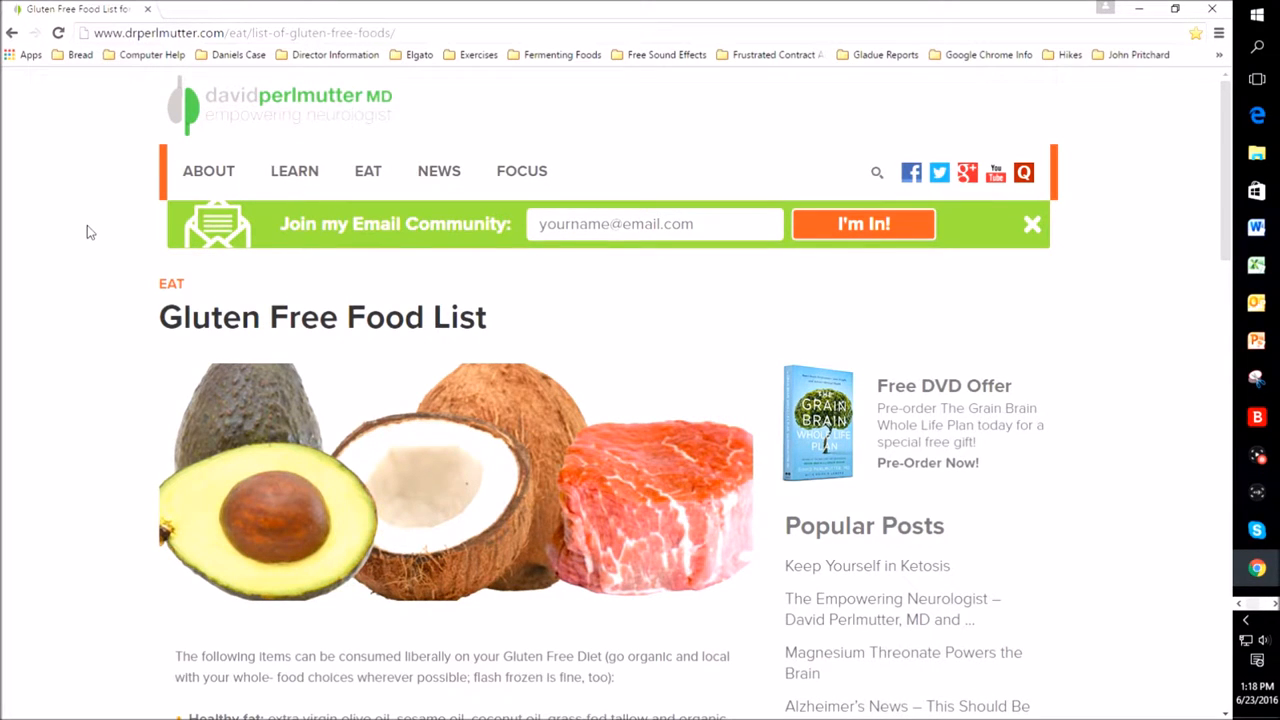
Step: Search 'gluten free recipes' in a new tab and load the Allrecipes Gluten-Free Recipes result
{"action": "key", "text": "ctrl+t"}
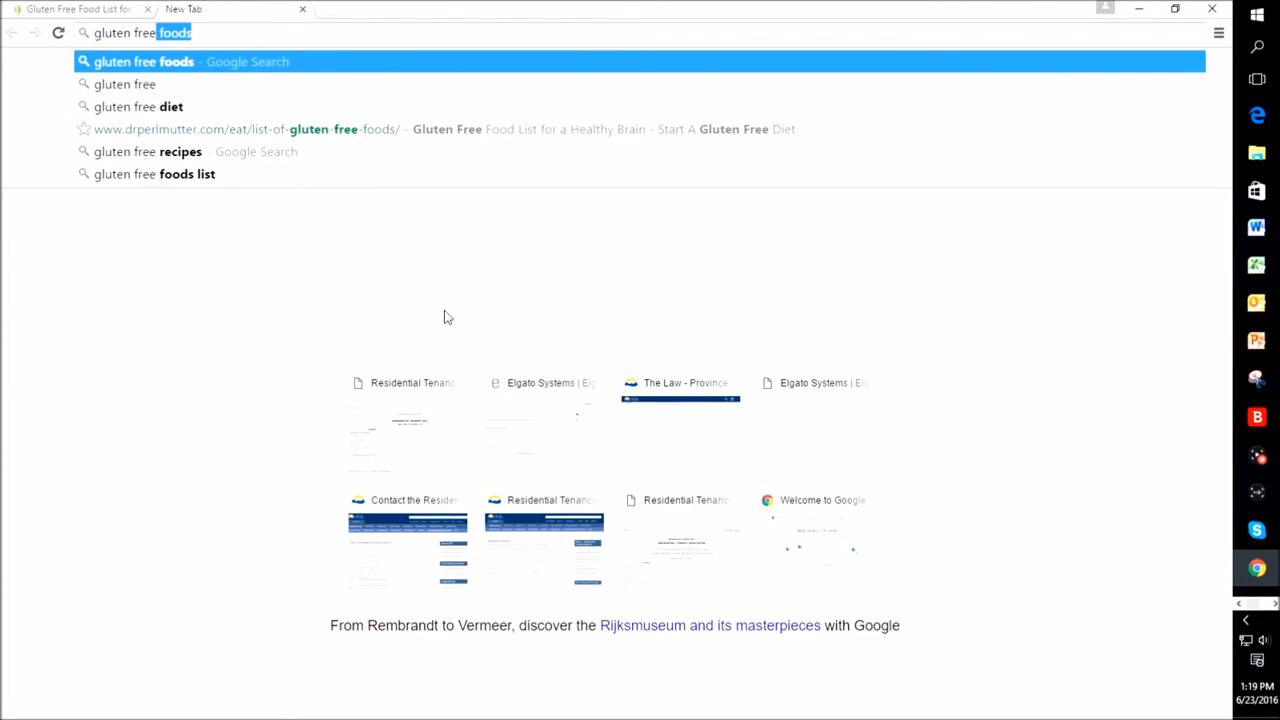
{"action": "type", "text": "recipe"}
{"action": "key", "text": "Return"}
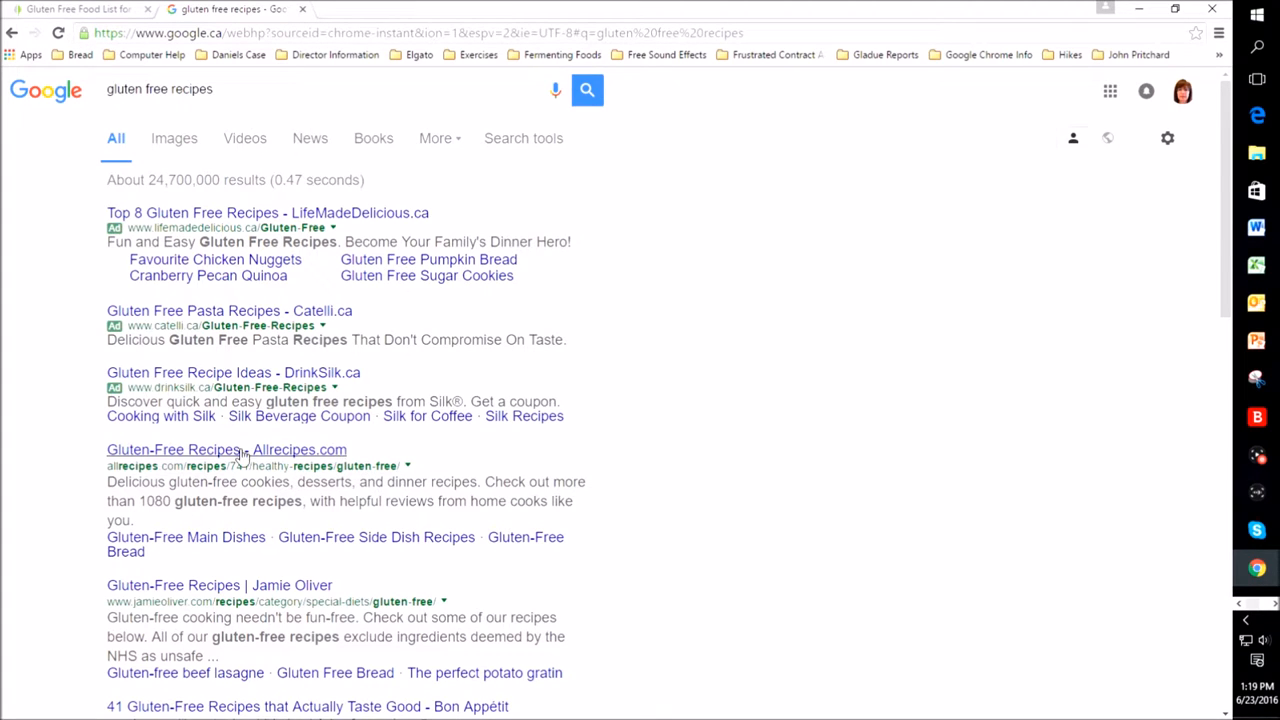
{"action": "left_click", "coordinate": [243, 452]}
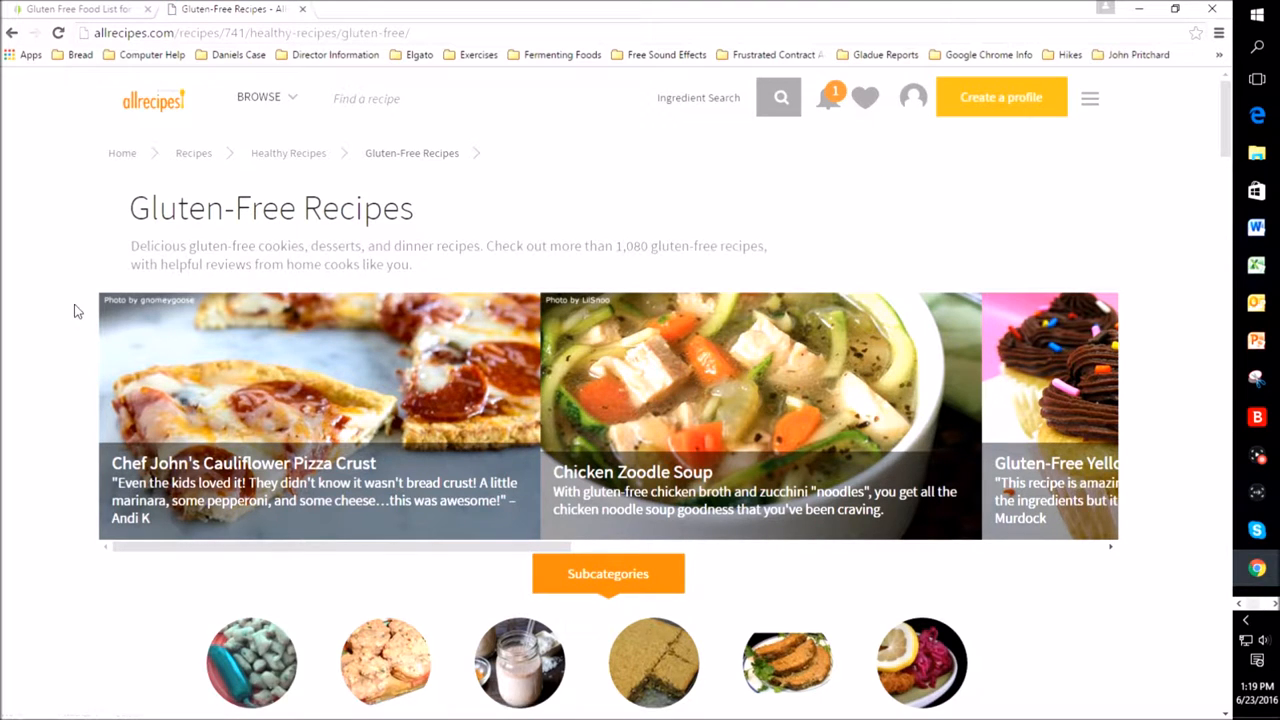
Step: Bookmark the Gluten-Free Recipes page into the Gluten Free folder
{"action": "key", "text": "ctrl+d"}
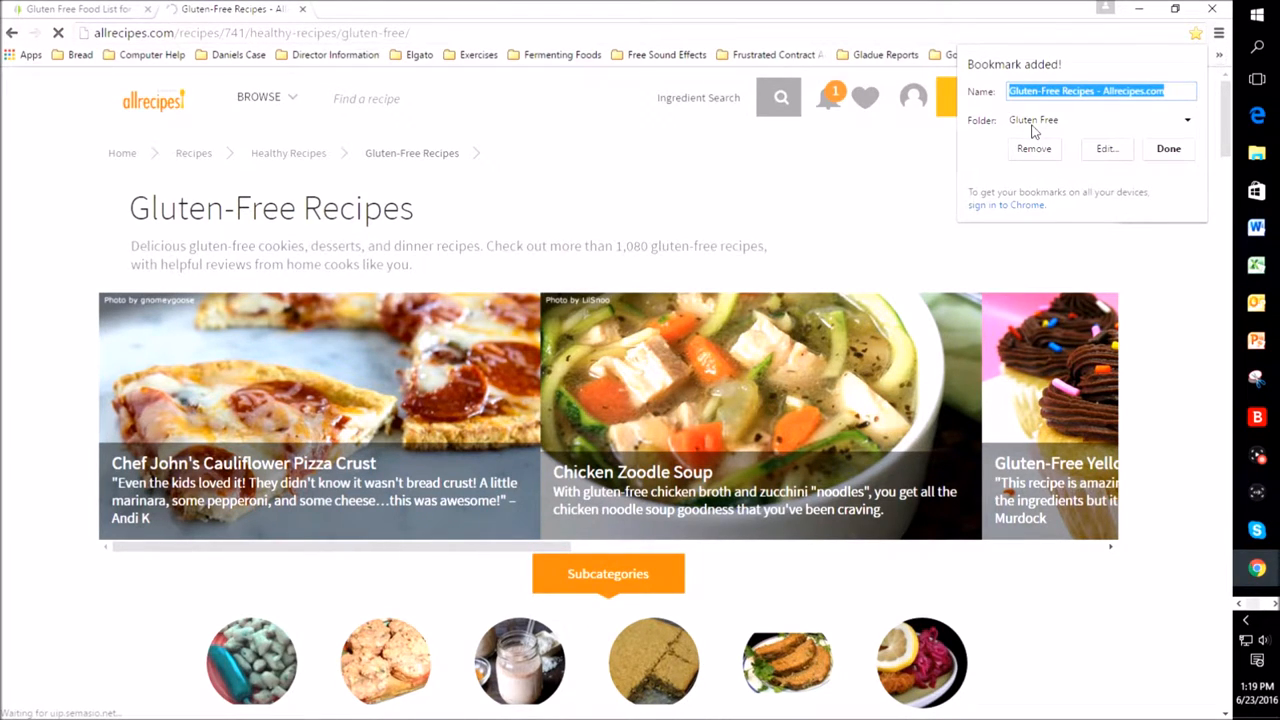
{"action": "left_click", "coordinate": [1166, 155]}
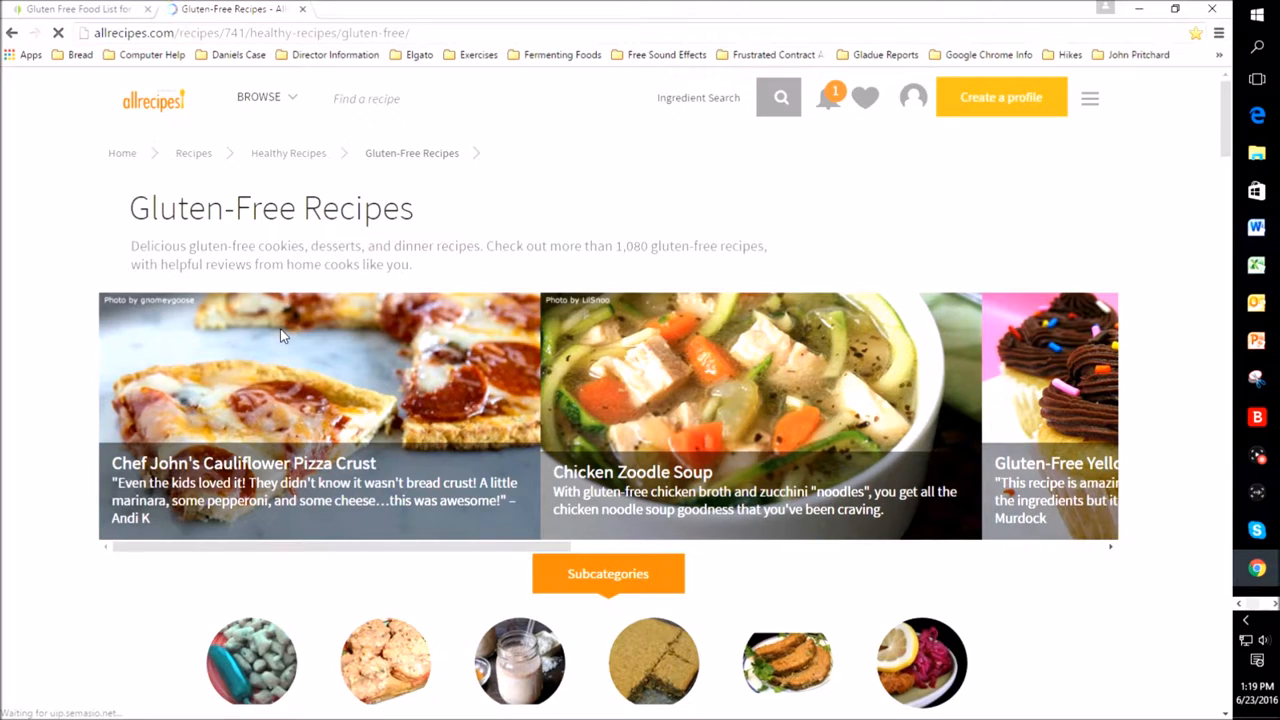
Step: Switch back to the Gluten Free Food List tab and launch Bookmark Manager with Ctrl+Shift+O
{"action": "key", "text": "ctrl+shift+Tab"}
{"action": "key", "text": "ctrl+Tab"}
{"action": "key", "text": "ctrl+shift+Tab"}
{"action": "key", "text": "ctrl+Tab"}
{"action": "key", "text": "ctrl+shift+Tab"}
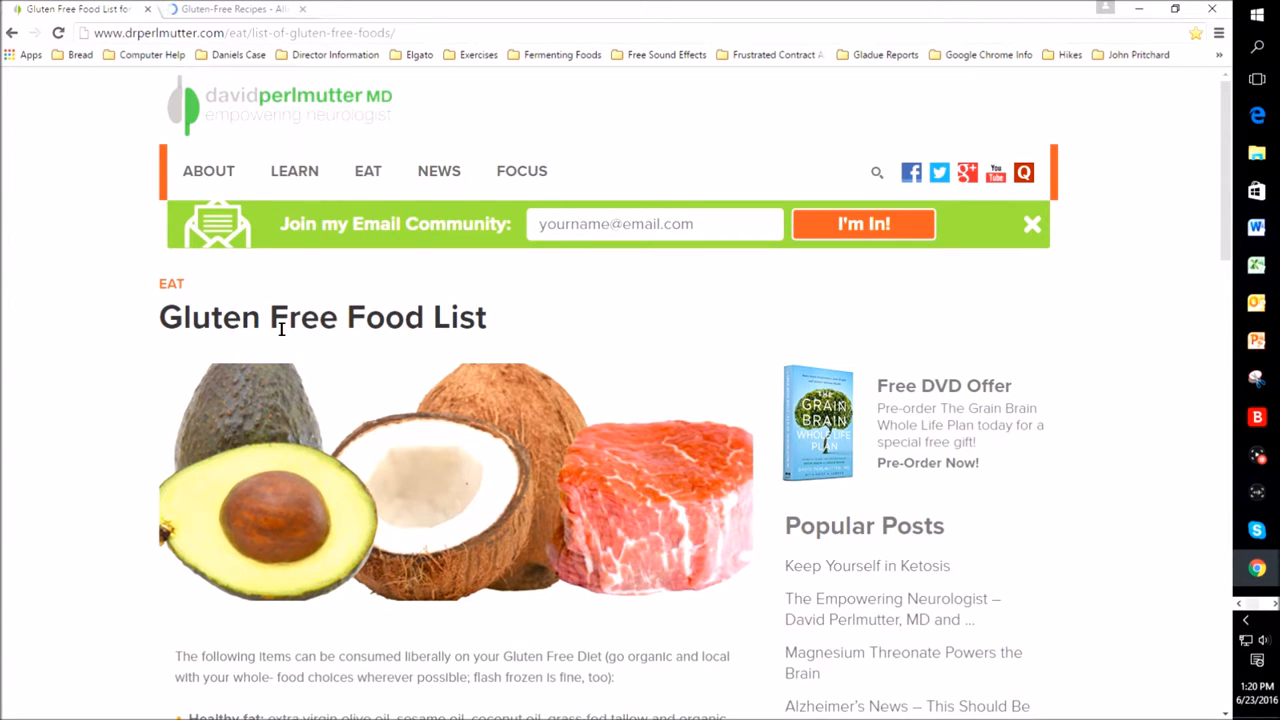
{"action": "key", "text": "ctrl+shift+o"}
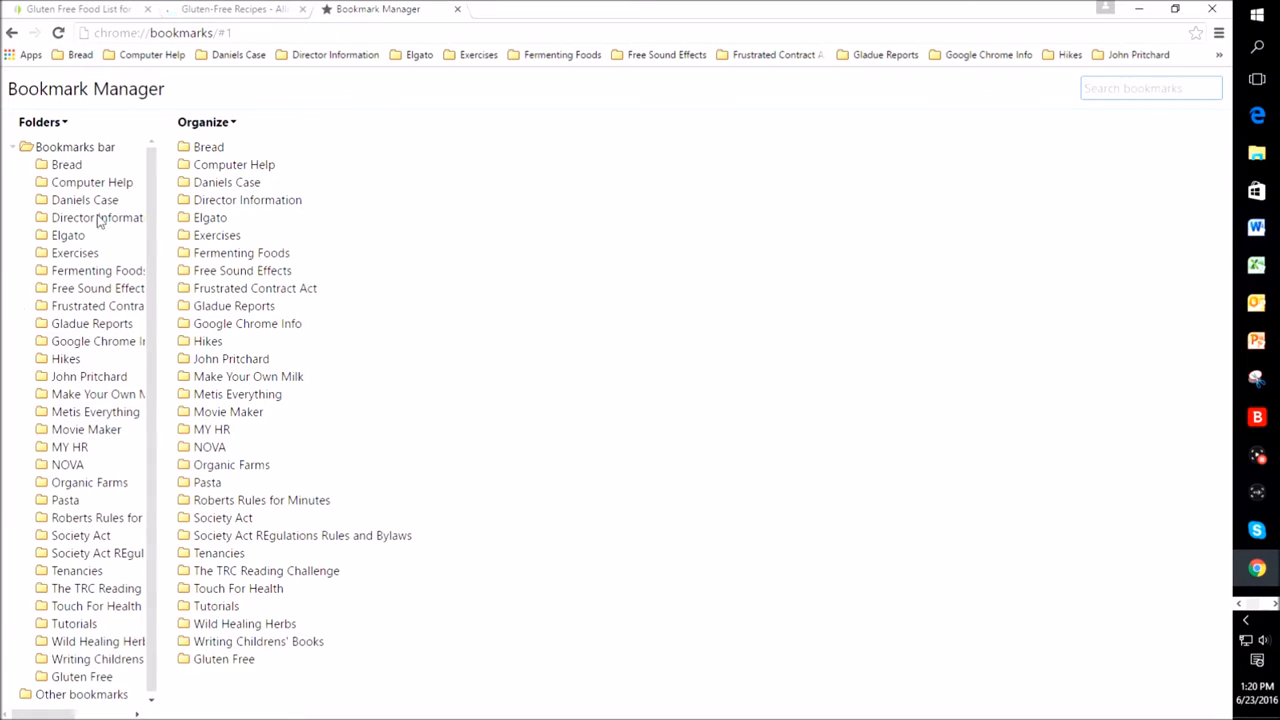
Step: Reorder the bookmarks-bar folders by title from the Organize menu
{"action": "left_click", "coordinate": [231, 125]}
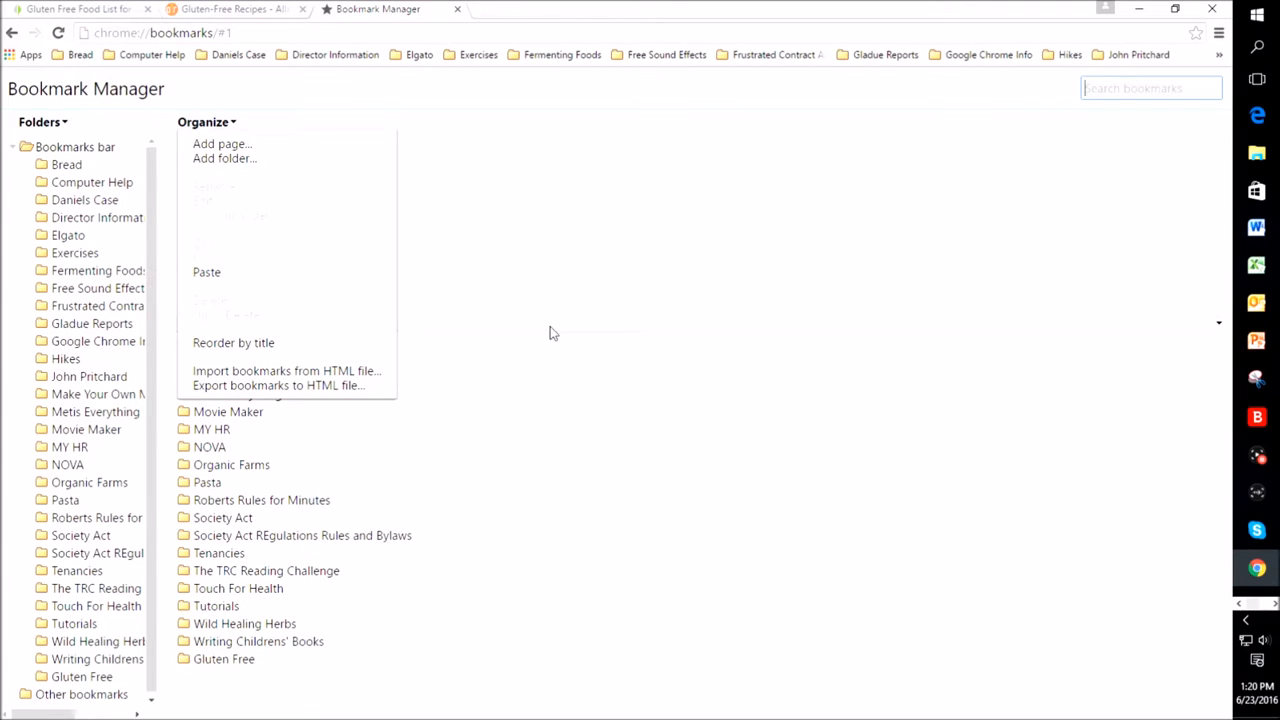
{"action": "left_click", "coordinate": [550, 328]}
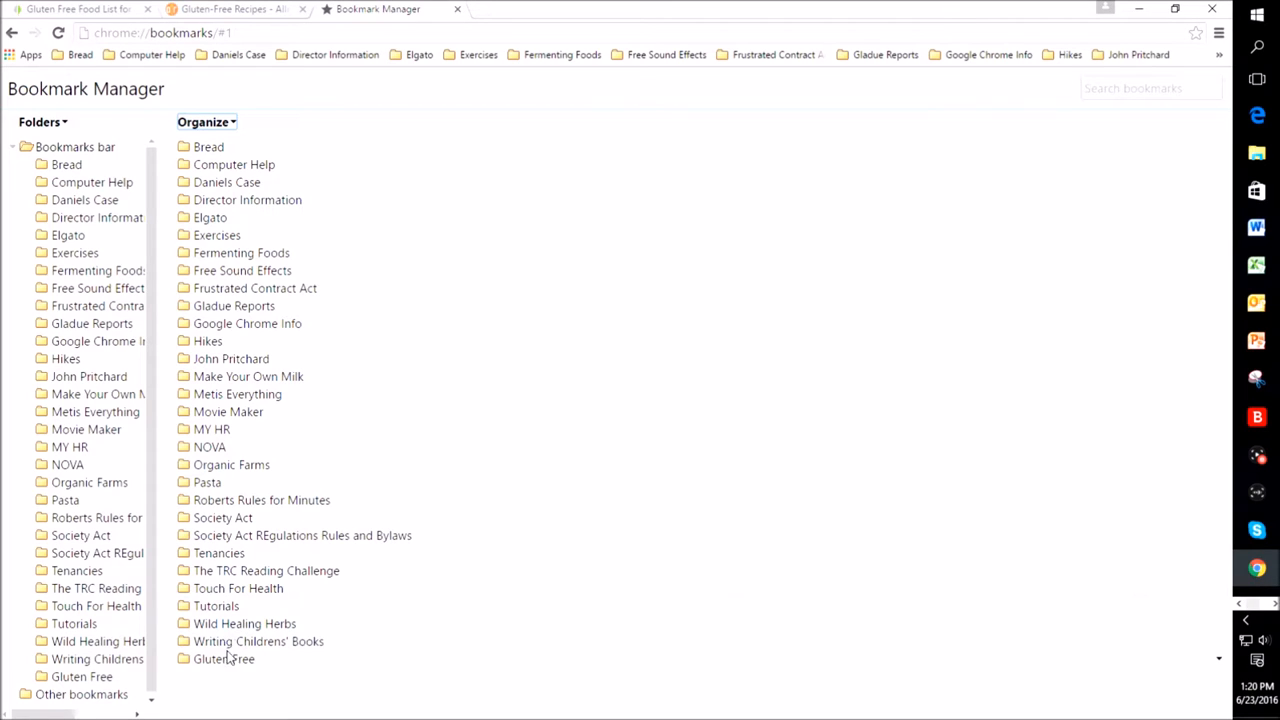
{"action": "left_click", "coordinate": [232, 122]}
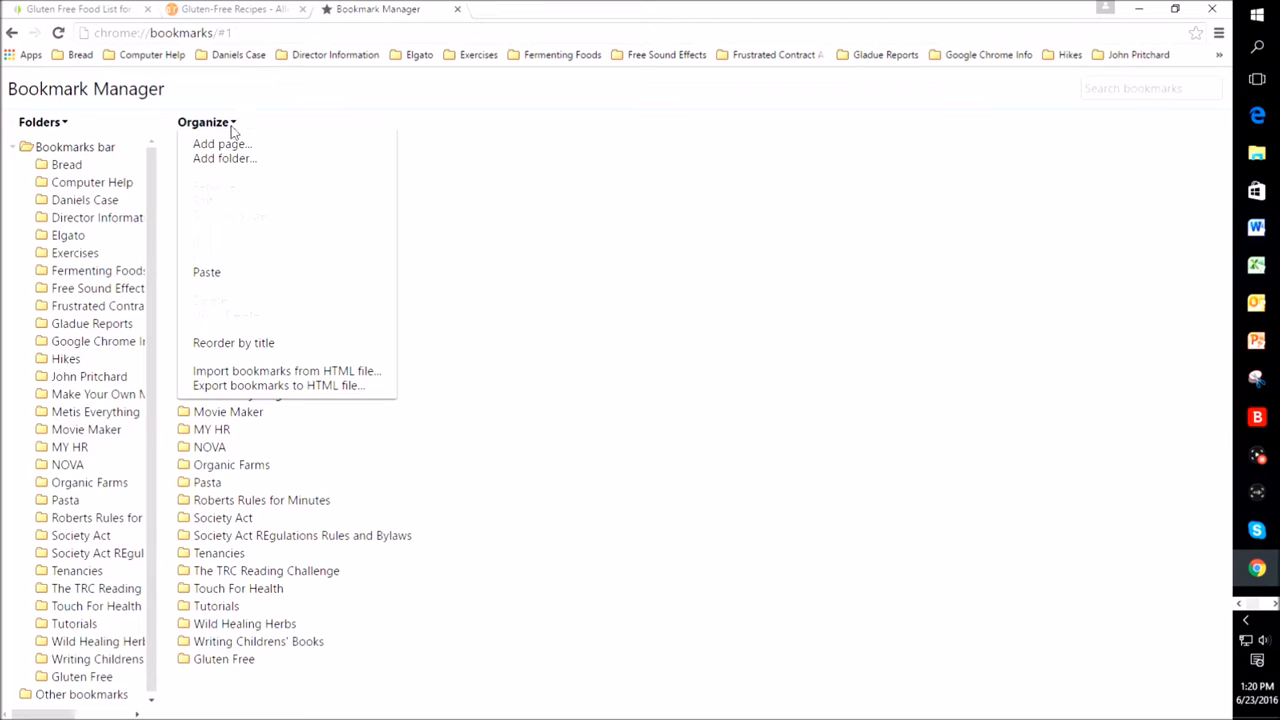
{"action": "left_click", "coordinate": [268, 343]}
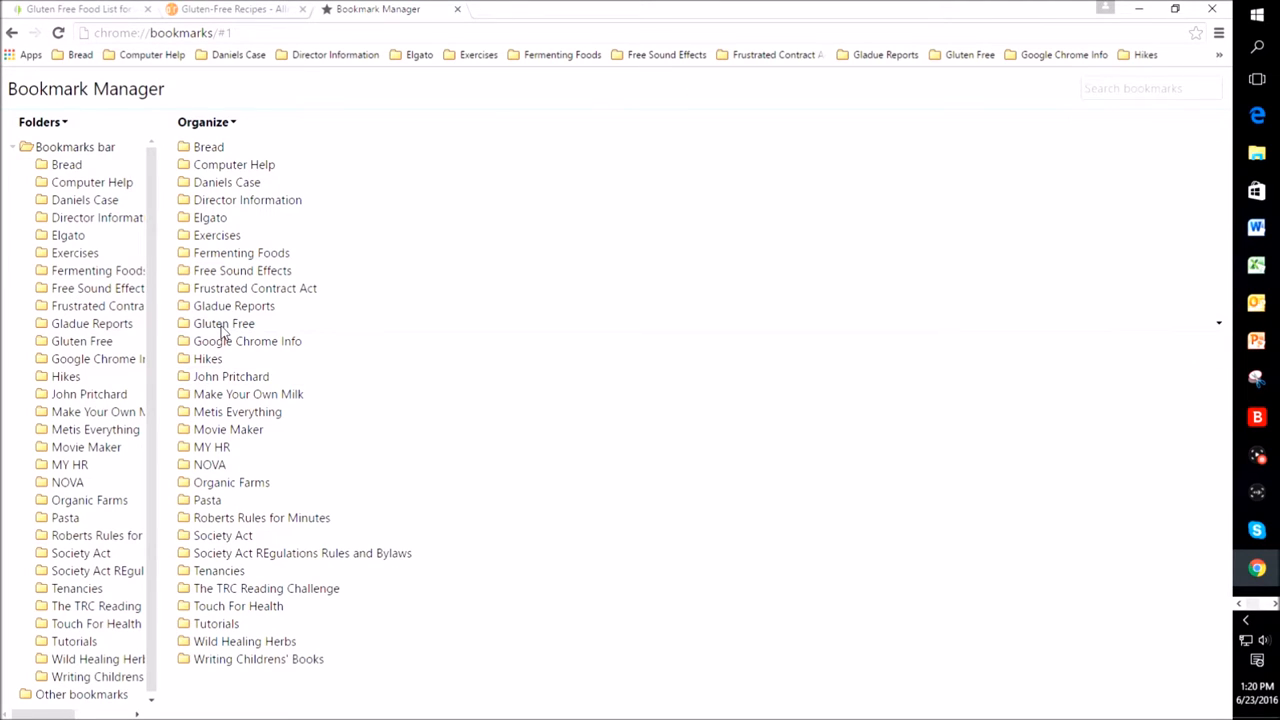
Step: Enter the Gluten Free folder and reorder its two bookmarks by title
{"action": "double_click", "coordinate": [223, 328]}
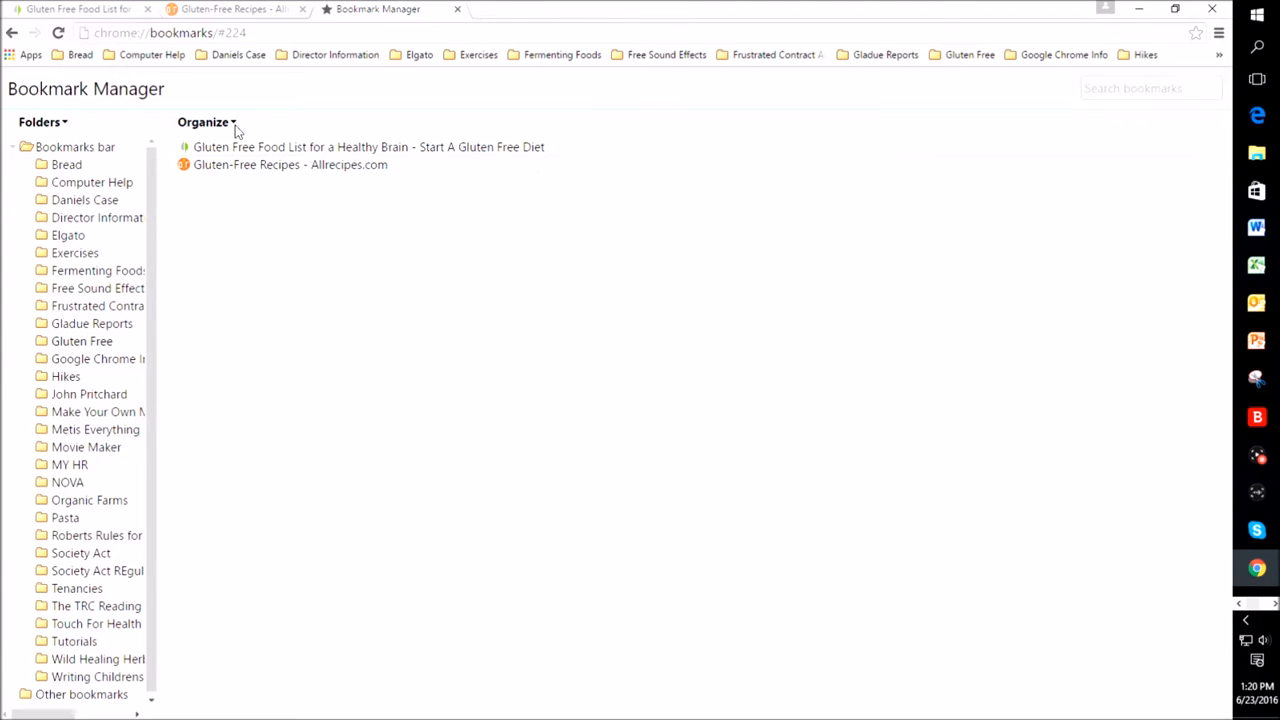
{"action": "left_click", "coordinate": [231, 124]}
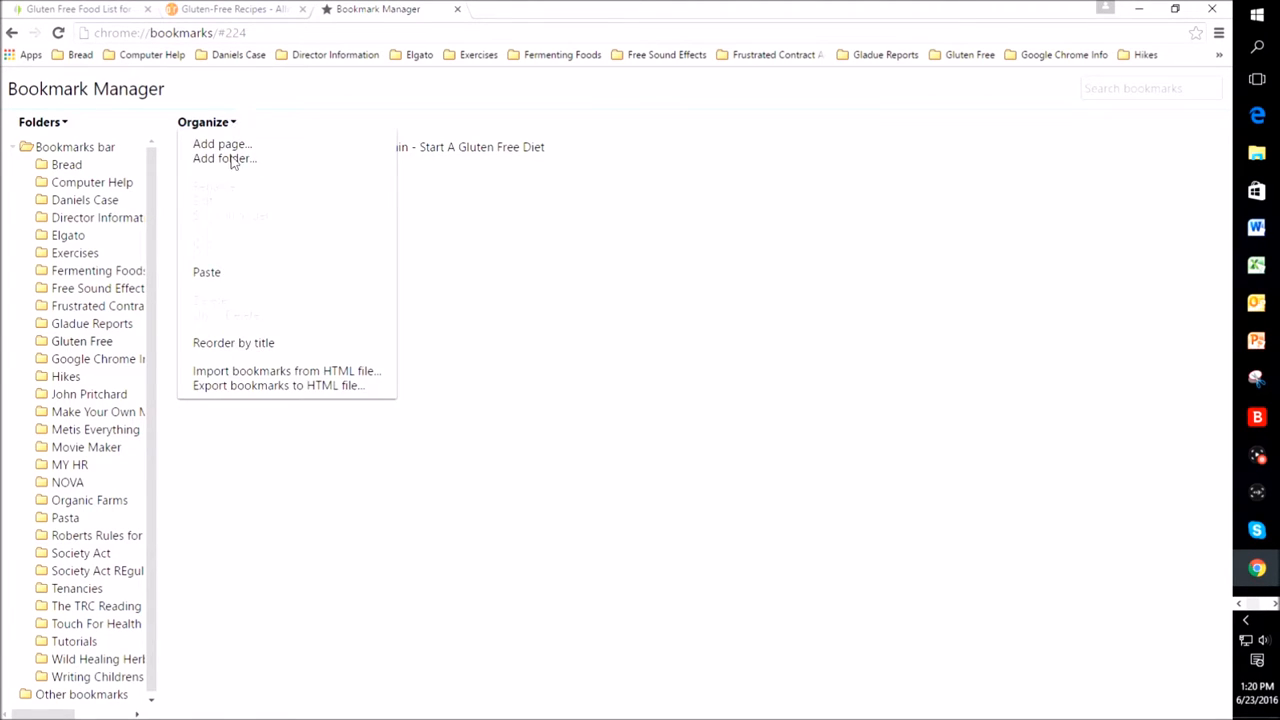
{"action": "left_click", "coordinate": [252, 345]}
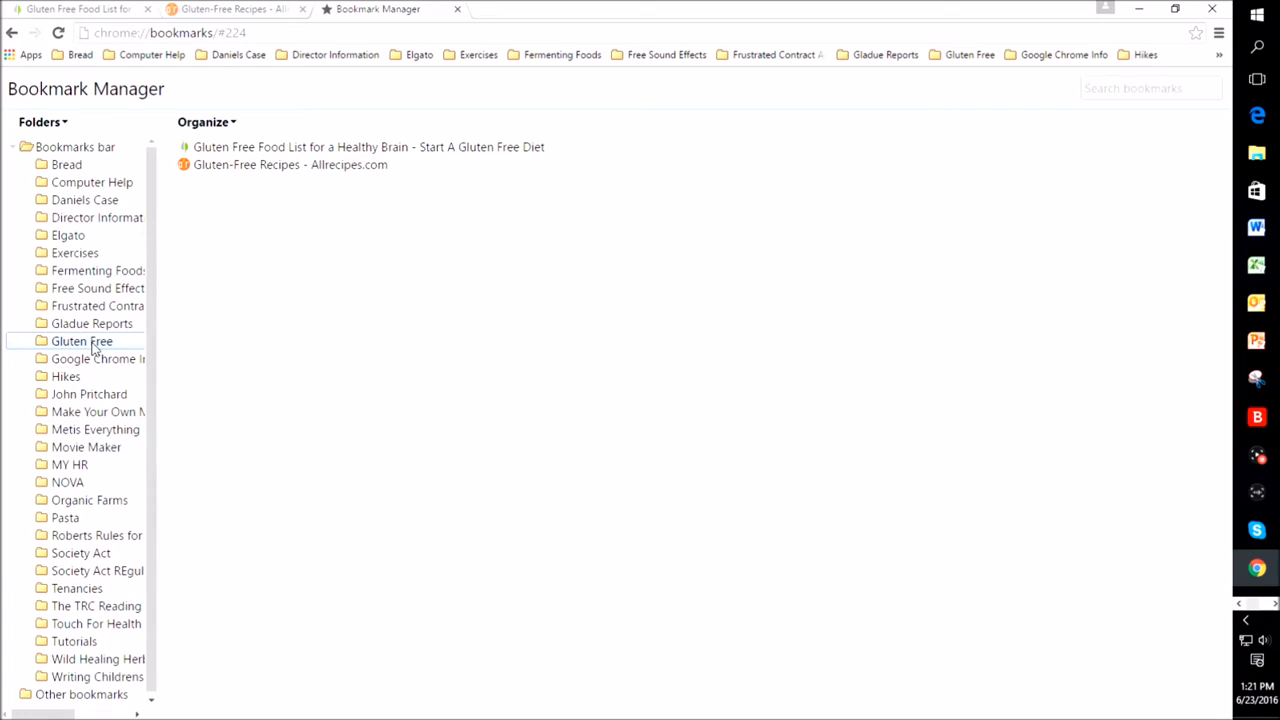
Step: Delete the Gluten Free folder from the Folders pane's right-click menu
{"action": "right_click", "coordinate": [93, 346]}
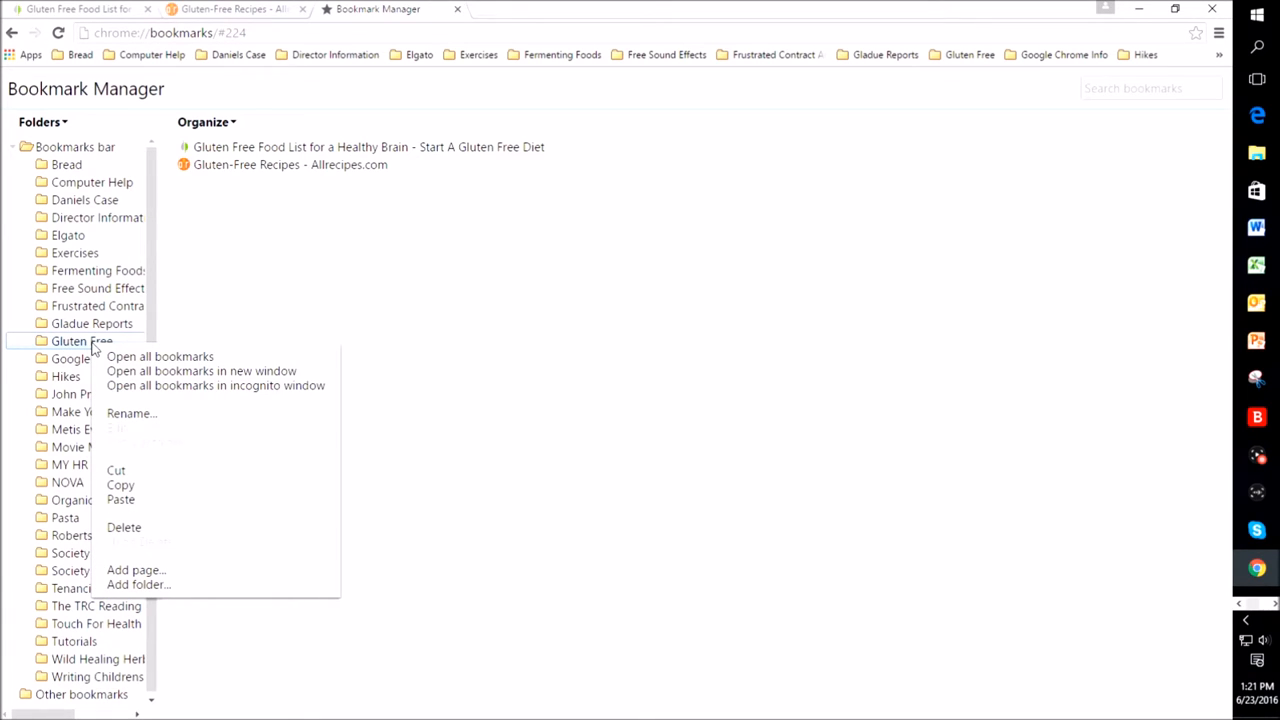
{"action": "left_click", "coordinate": [124, 527]}
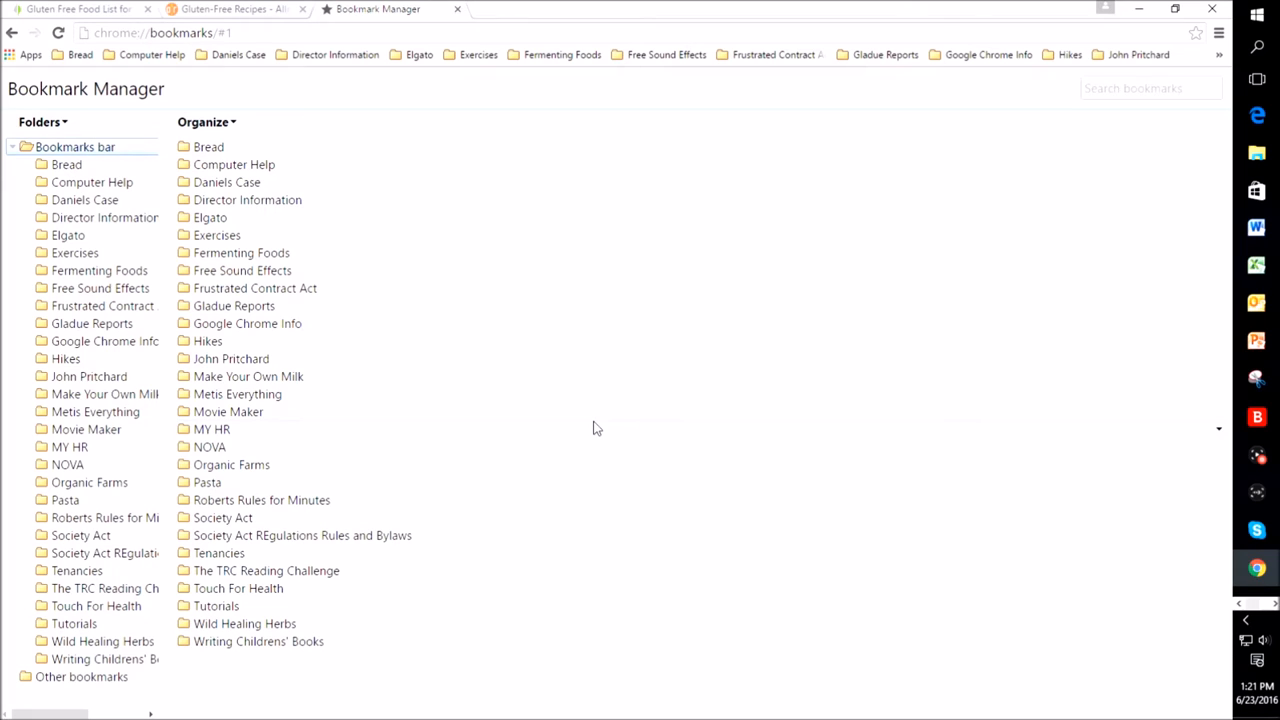
Step: Close the Bookmark Manager and Gluten Free Food List tabs with Ctrl+W
{"action": "key", "text": "ctrl+w"}
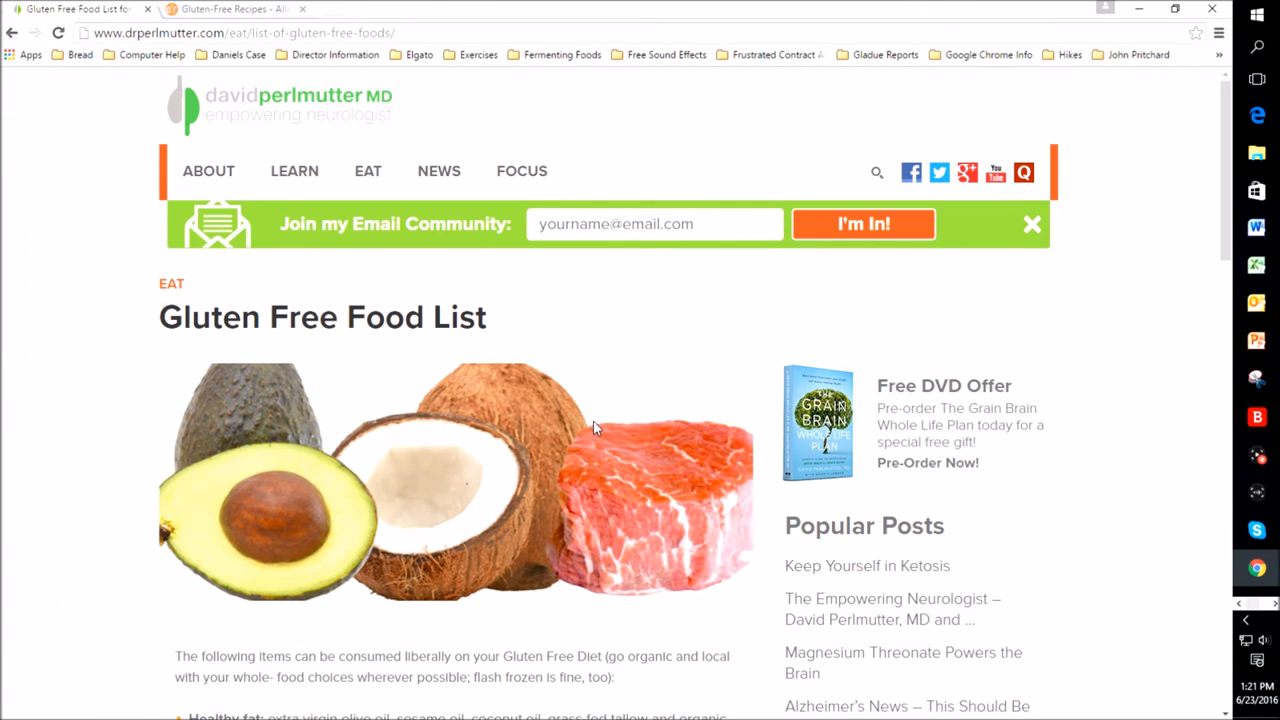
{"action": "key", "text": "ctrl+w"}
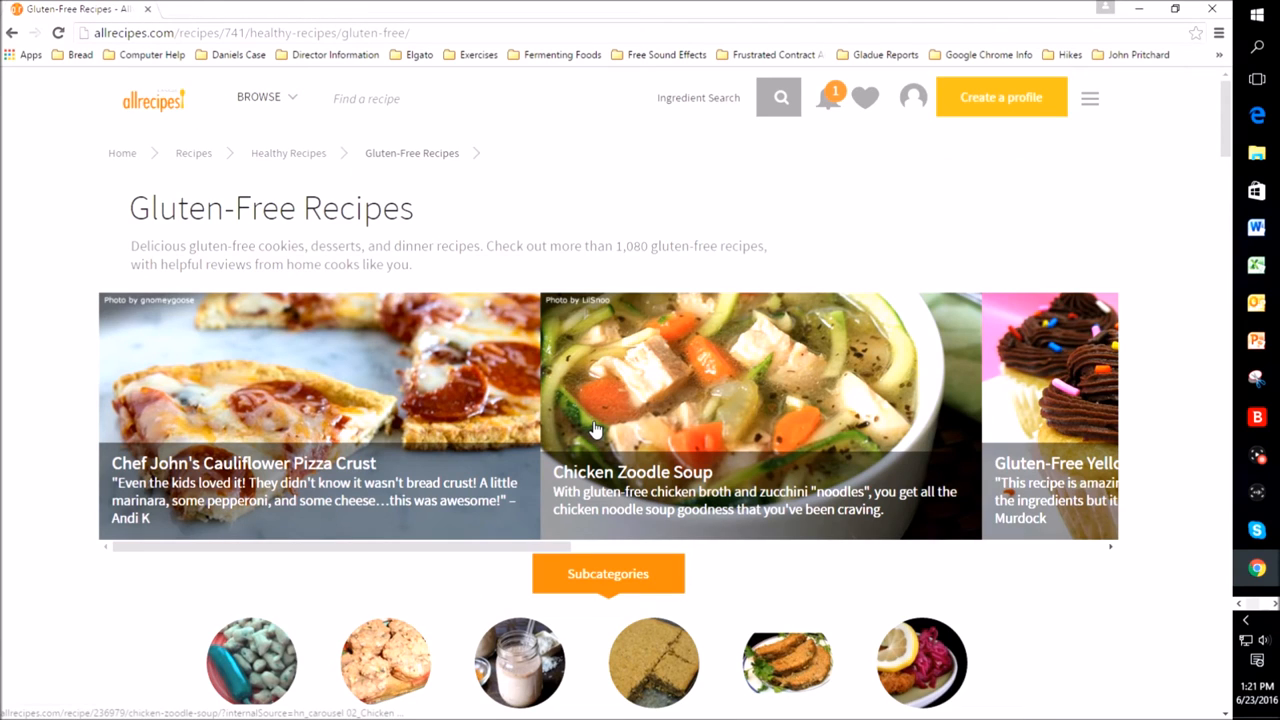